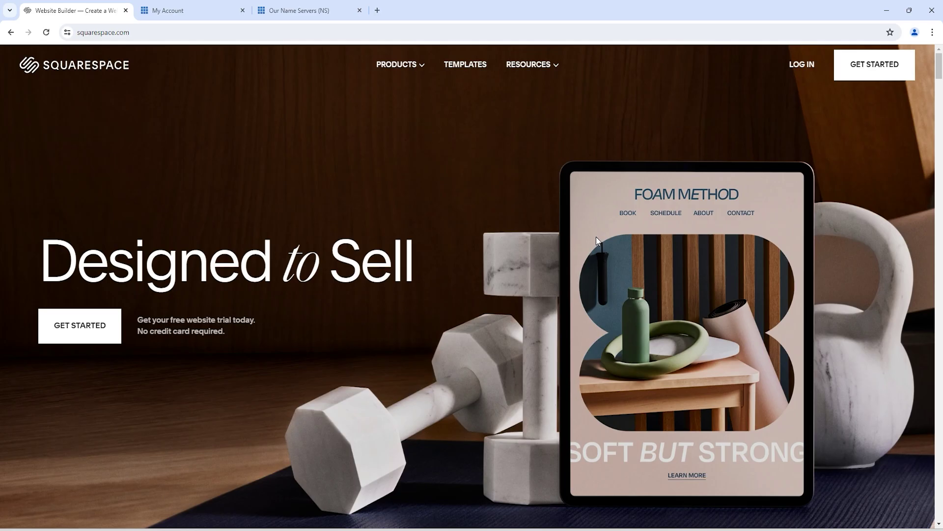
- Copy the nameserver ns1.bluehost.com from the Bluehost account's DNS records
left_click(195, 10)
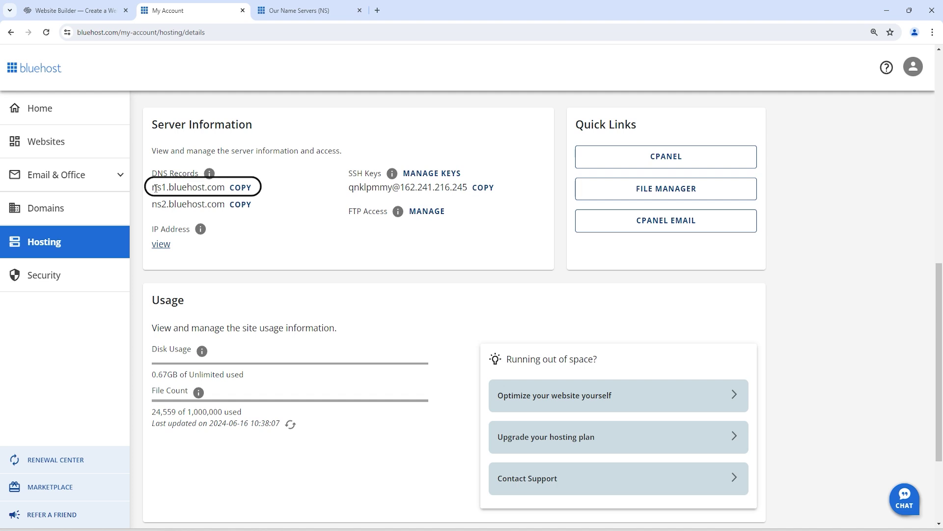
left_click_drag(152, 190, 233, 193)
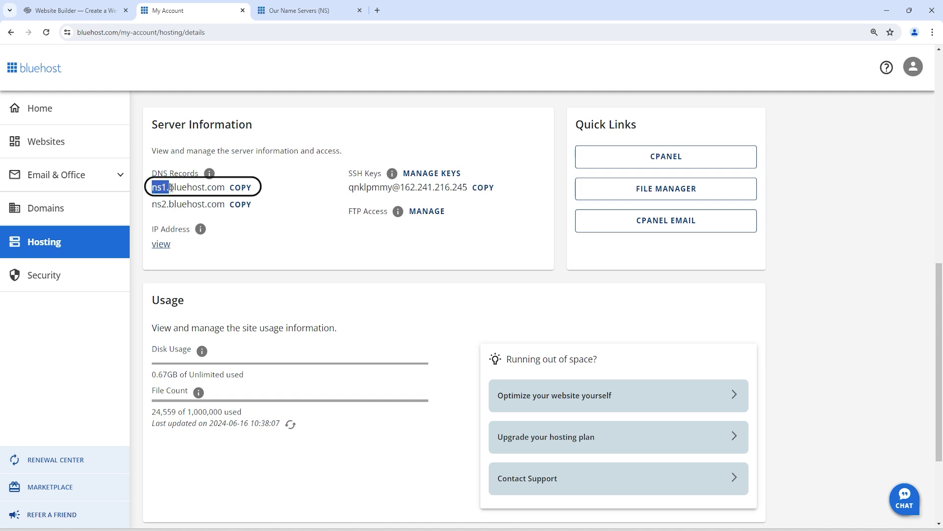
left_click(241, 188)
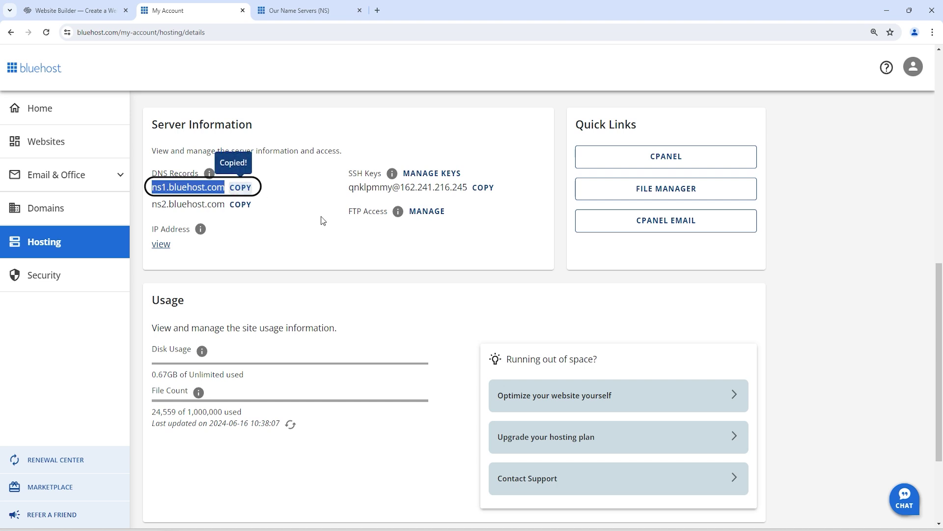
- Sign in to Squarespace with the saved autofill credentials
left_click(80, 6)
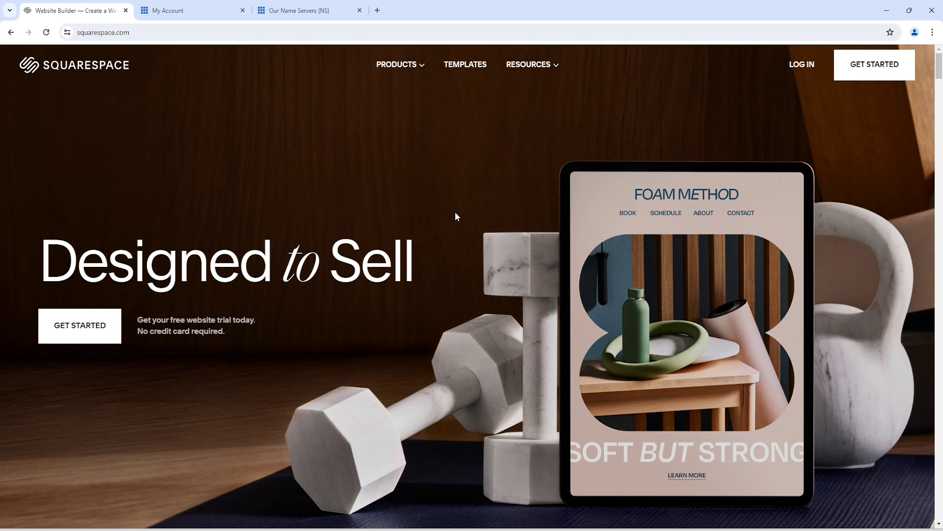
left_click(802, 65)
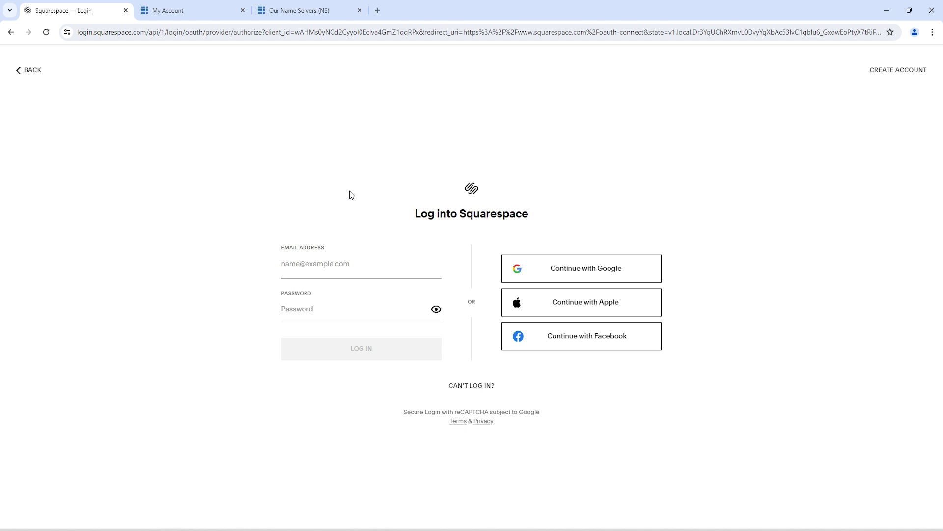
key("Down")
key("Return")
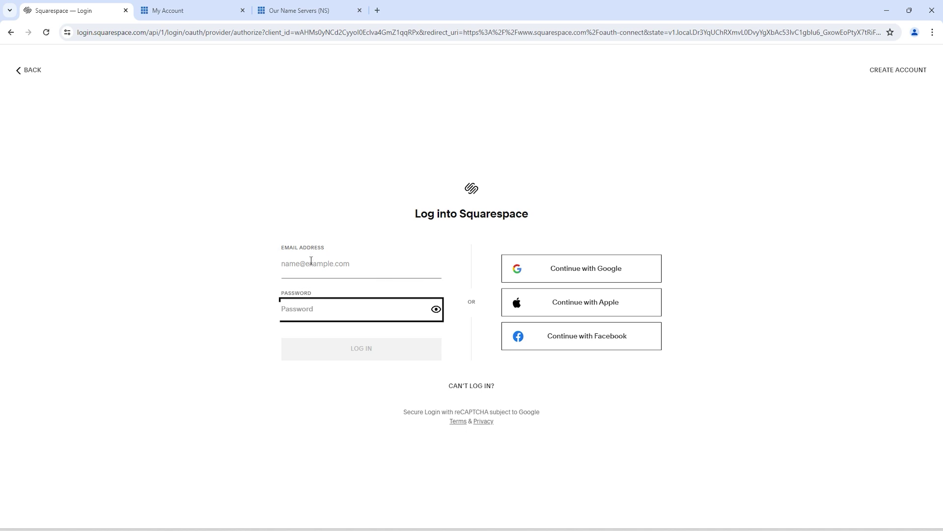
left_click(334, 350)
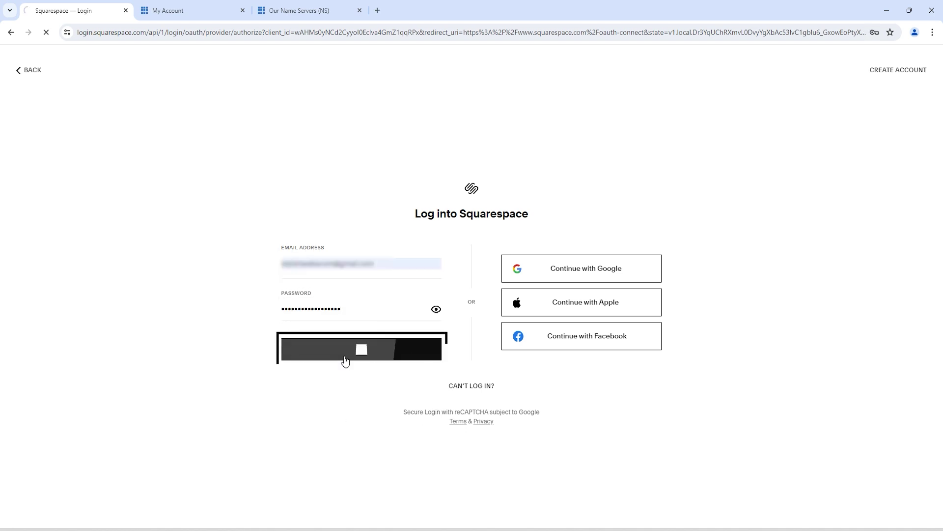
- Go to Domains > betterhim.com > DNS > Domain Nameservers
left_click(204, 71)
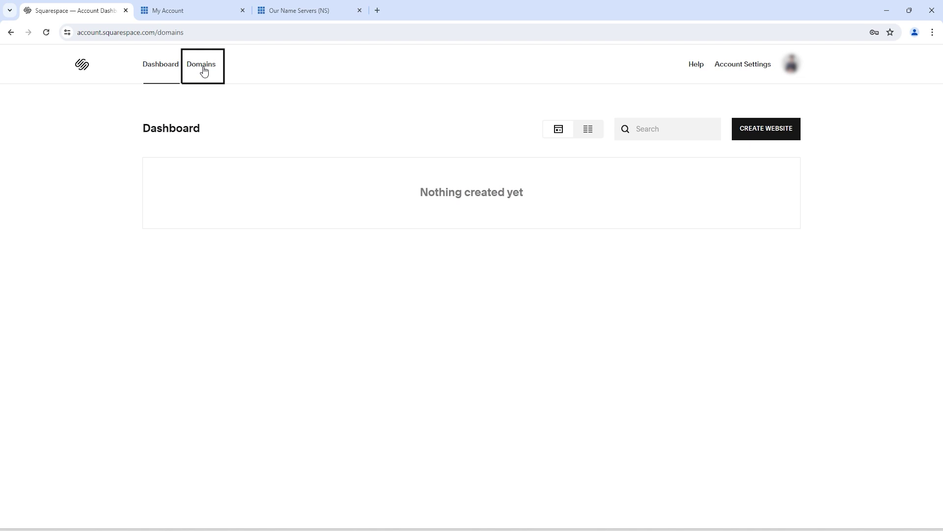
left_click(285, 200)
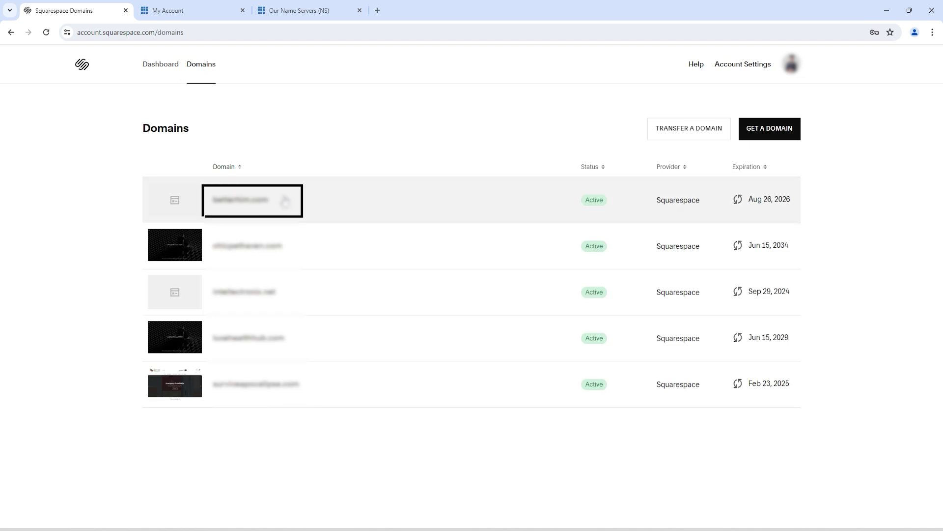
left_click(285, 200)
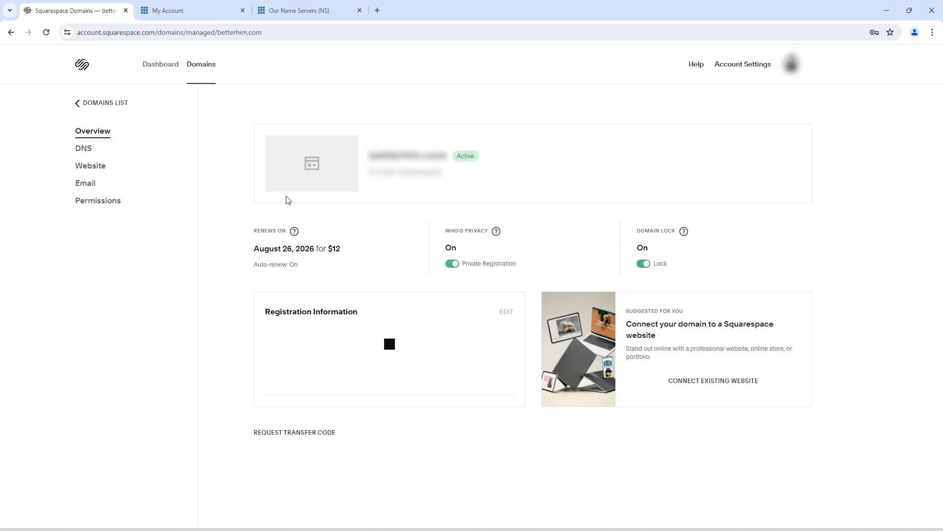
left_click(84, 154)
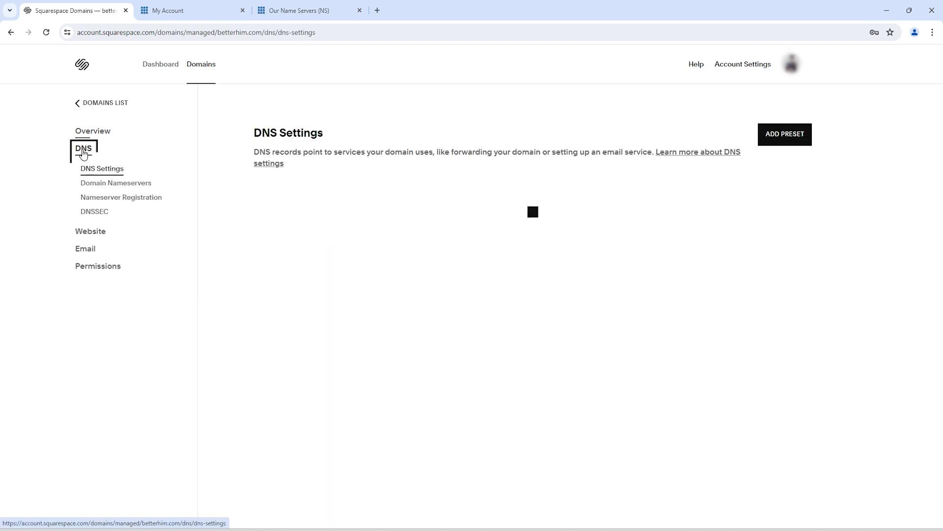
left_click(103, 184)
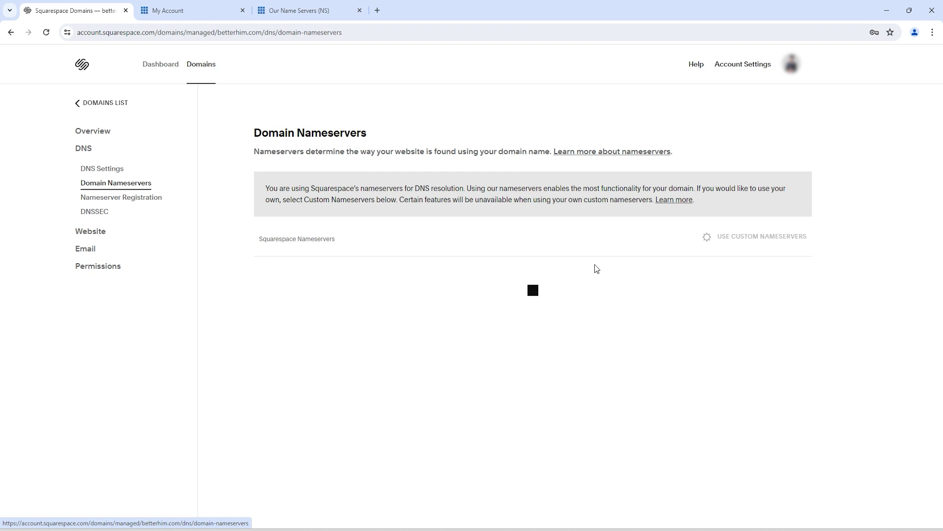
- Use custom nameservers, with ns1.bluehost.com as Nameserver 1 and ns2.bluehost.com as Nameserver 2
left_click(767, 242)
left_click(422, 309)
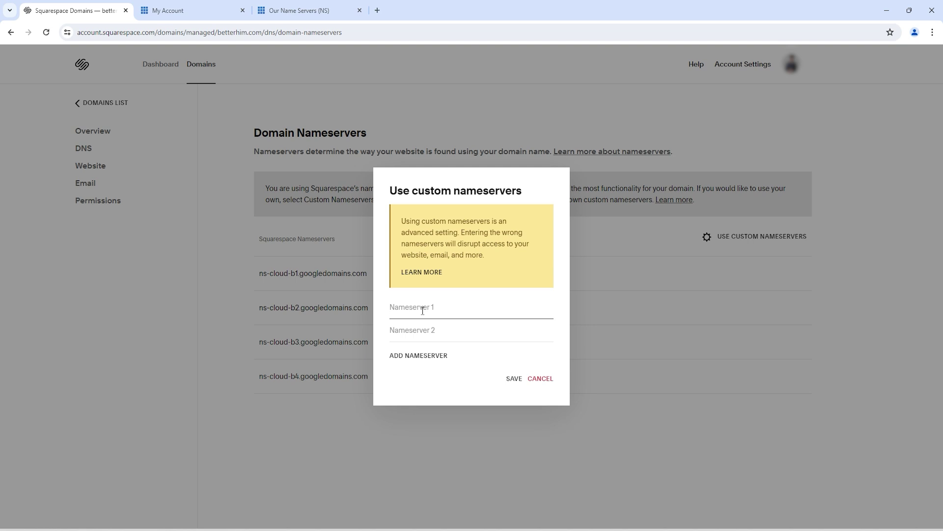
left_click(166, 9)
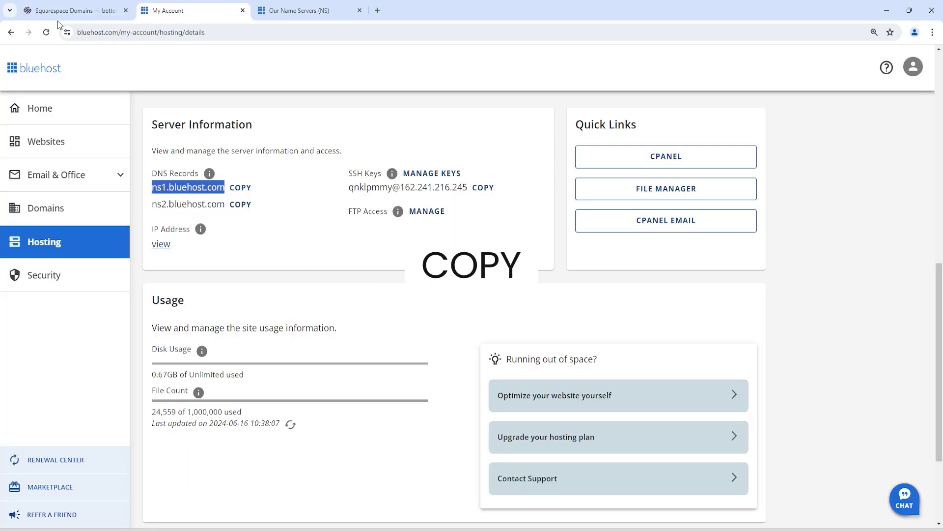
key("ctrl+shift+Tab")
key("ctrl+v")
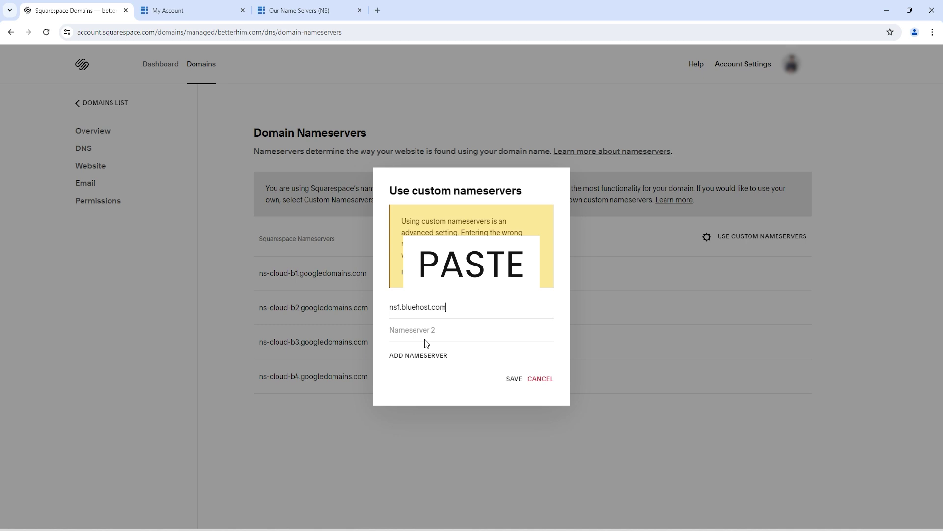
left_click(426, 339)
key("ctrl+v")
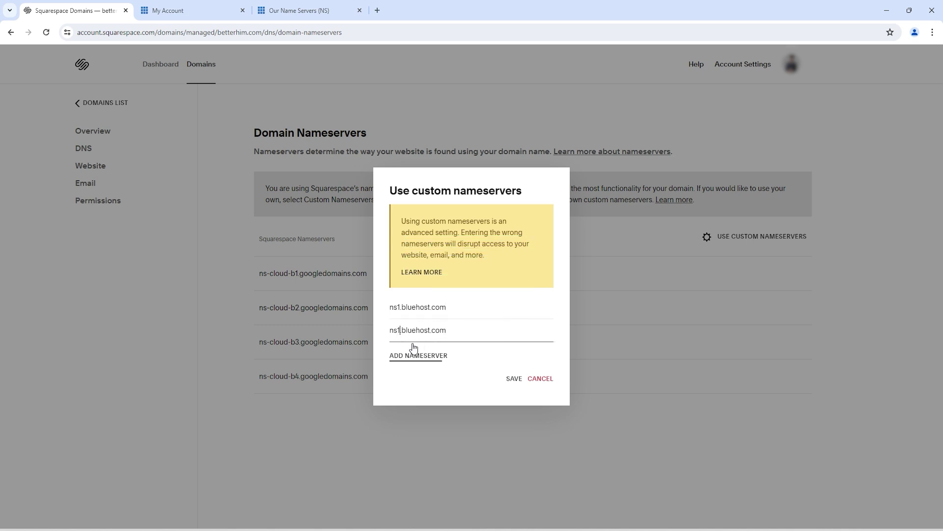
key("BackSpace")
type("2")
- Save the custom nameservers ns1.bluehost.com and ns2.bluehost.com
left_click(515, 379)
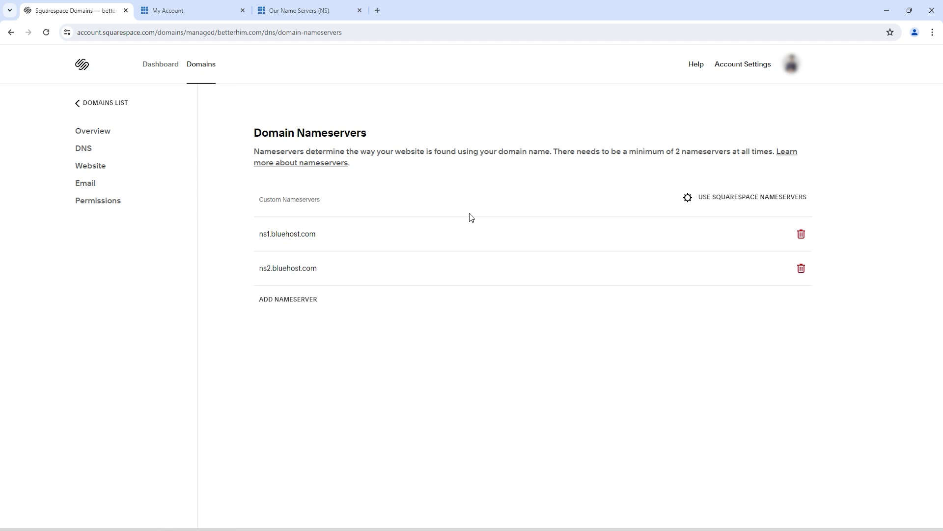